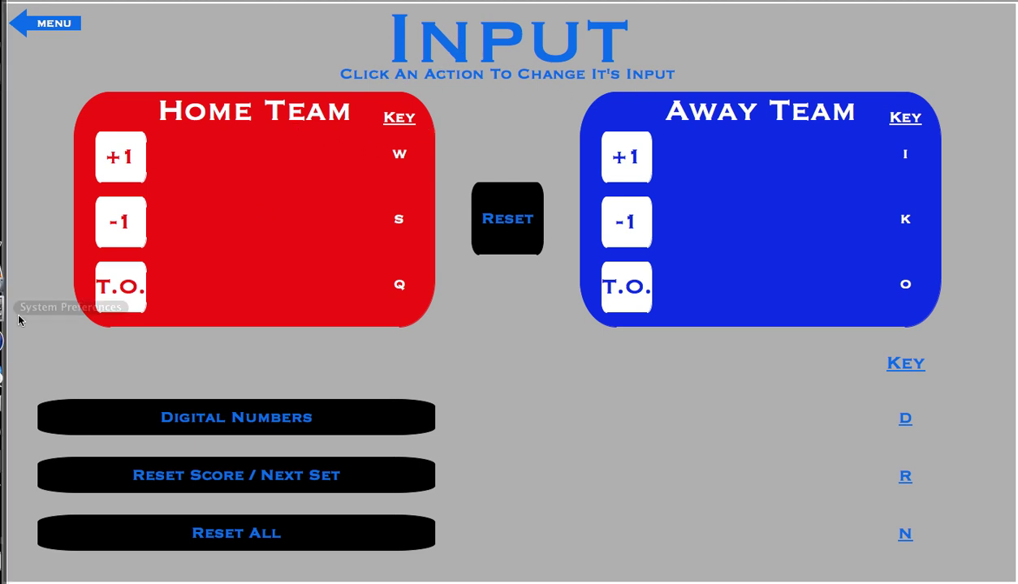
# Reassign the home team's +1 action to the T key.
pyautogui.click(135, 163)
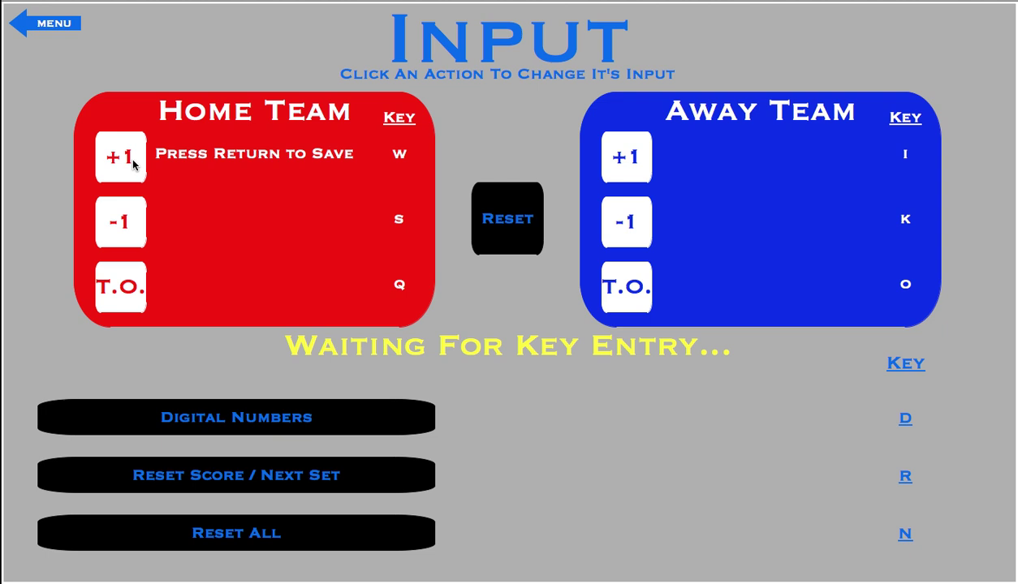
pyautogui.press('t')
pyautogui.press('Return')
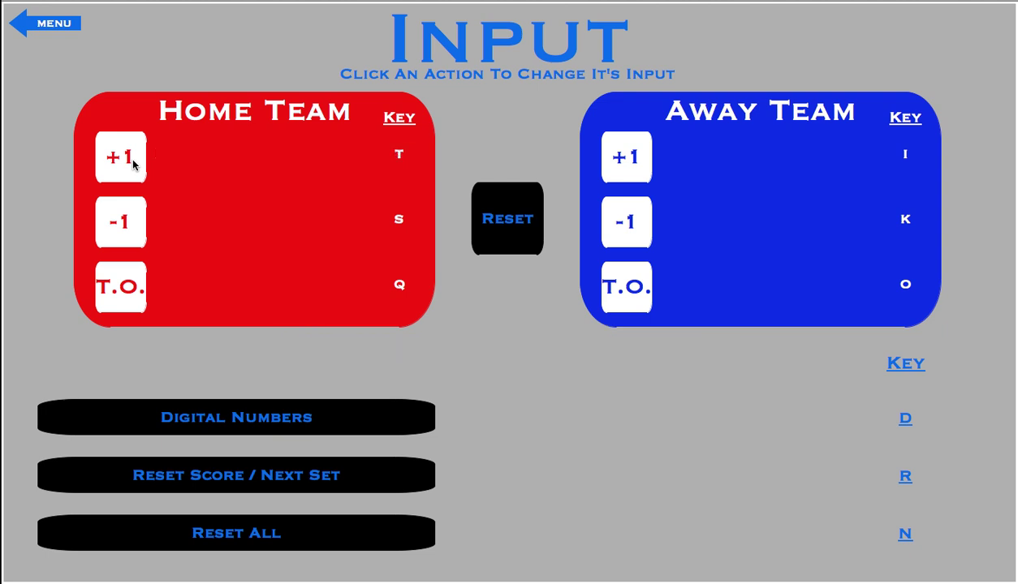
# Change the home team's +1 action to the H key.
pyautogui.click(134, 165)
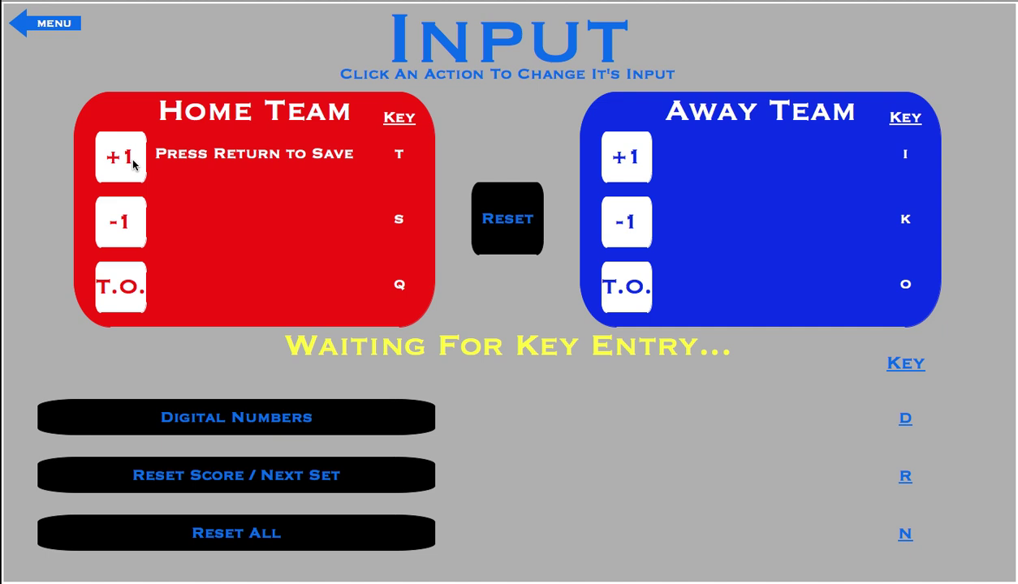
pyautogui.press('h')
pyautogui.press('Return')
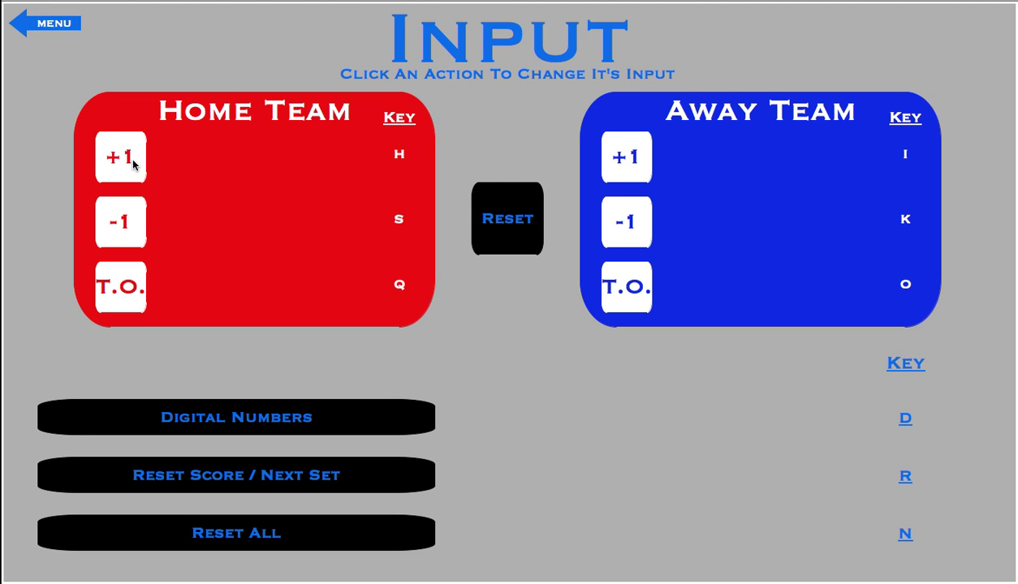
# Assign the W key to the home team's +1 action.
pyautogui.click(134, 165)
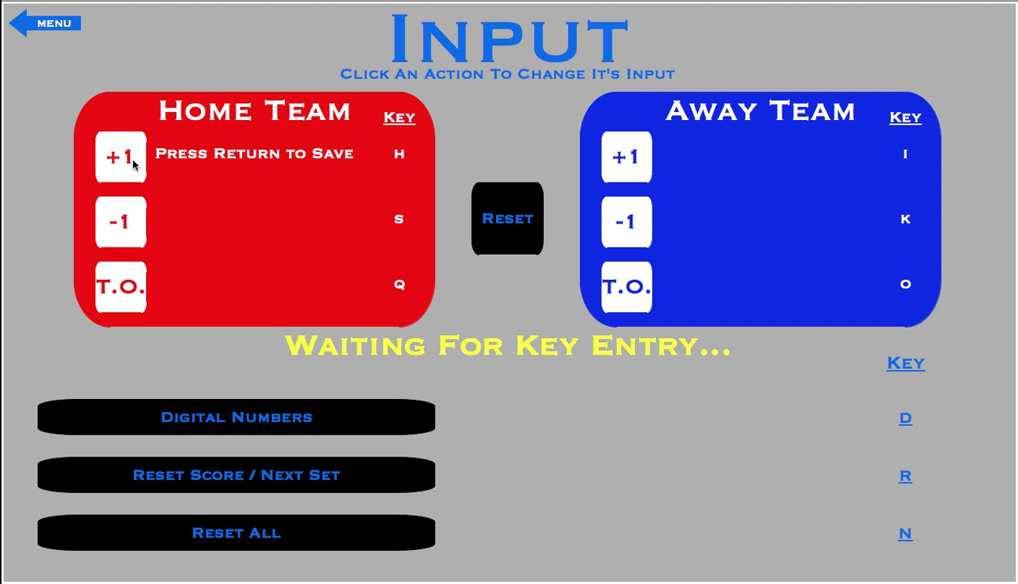
pyautogui.press('w')
pyautogui.press('Return')
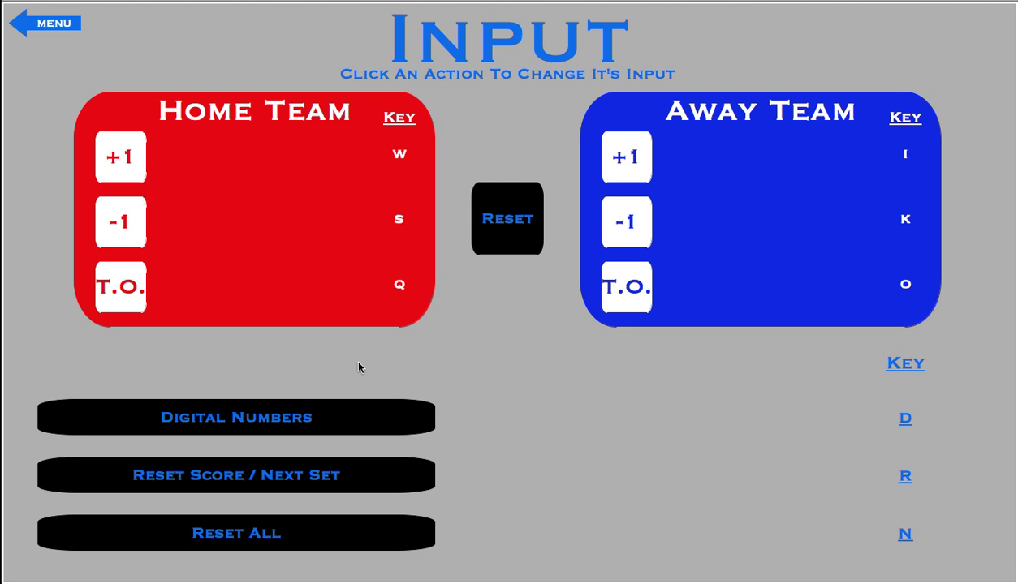
# Reassign Digital Numbers to the S key and Reset Score / Next Set to the X key.
pyautogui.click(277, 414)
pyautogui.press('s')
pyautogui.press('Return')
pyautogui.click(242, 479)
pyautogui.press('x')
pyautogui.press('Return')
# Try to assign the Y key to Reset All and to the home team's timeout action.
pyautogui.click(311, 531)
pyautogui.press('y')
pyautogui.press('Return')
pyautogui.click(128, 297)
pyautogui.press('Return')
pyautogui.click(138, 302)
pyautogui.press('y')
pyautogui.press('Return')
# Restore all default key assignments and return to the main page.
pyautogui.click(521, 227)
pyautogui.click(53, 30)
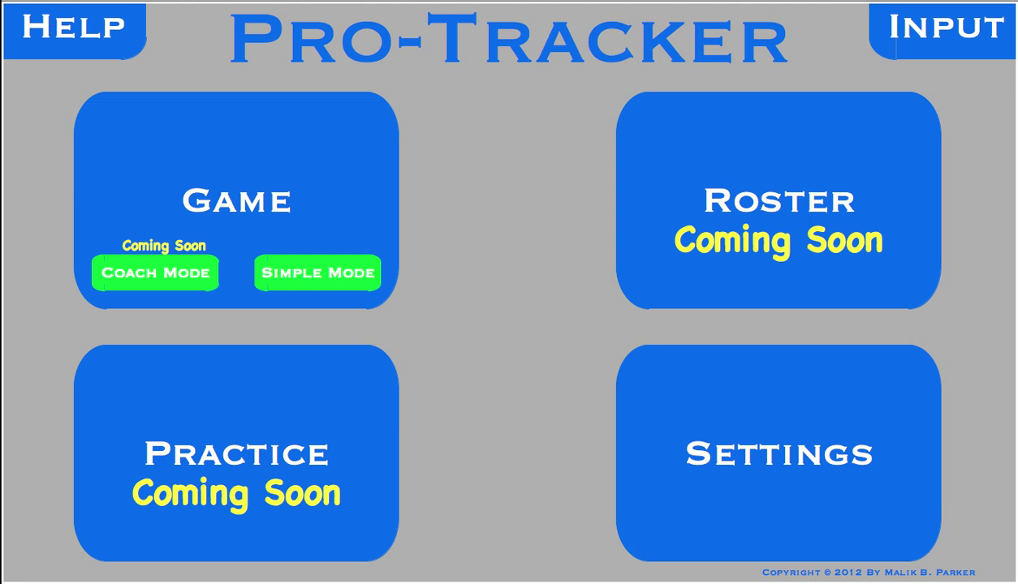
# Review the Settings options and the Help page, including the loading screen warning, then return to the main page.
pyautogui.click(789, 478)
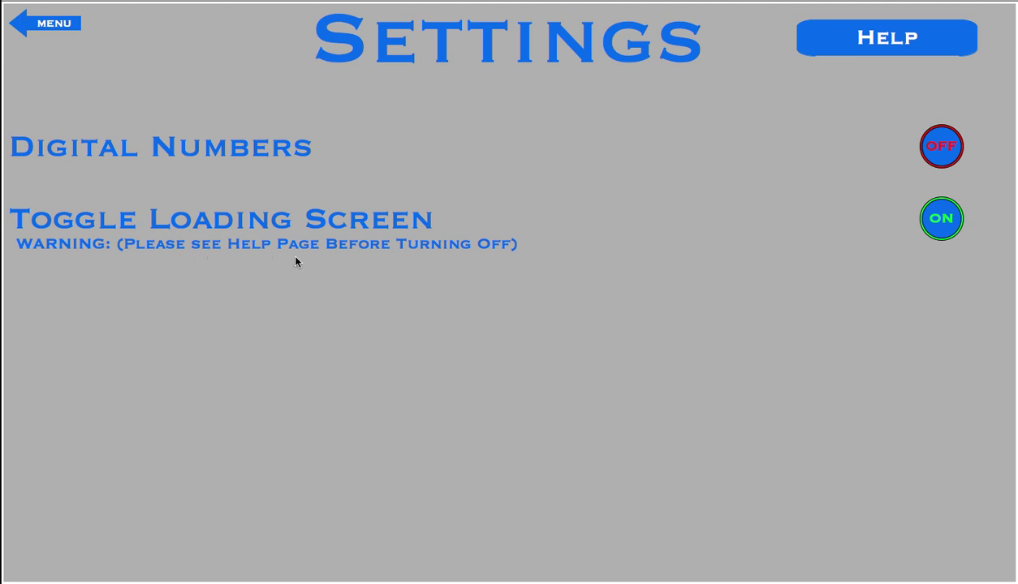
pyautogui.click(853, 46)
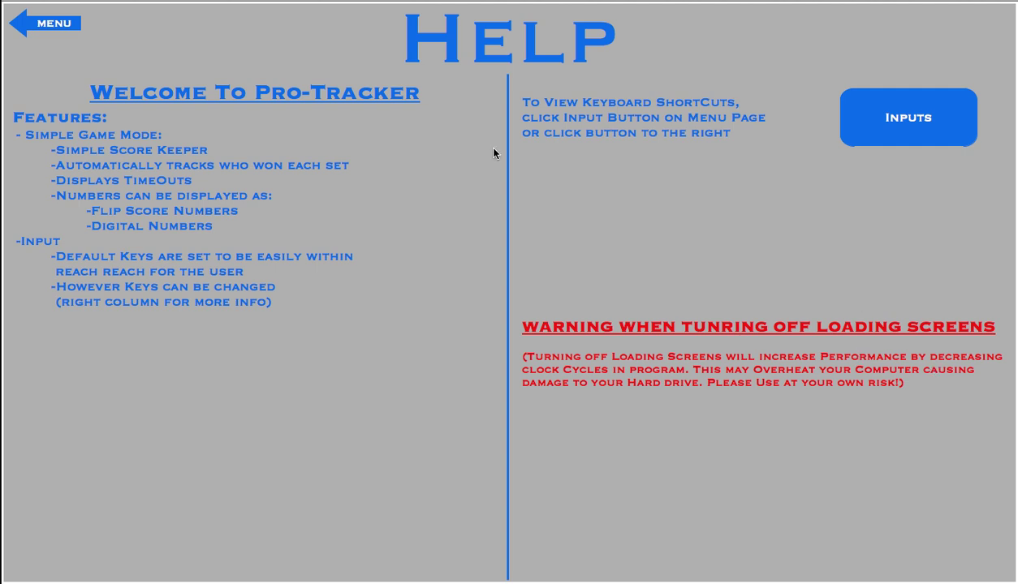
pyautogui.click(69, 28)
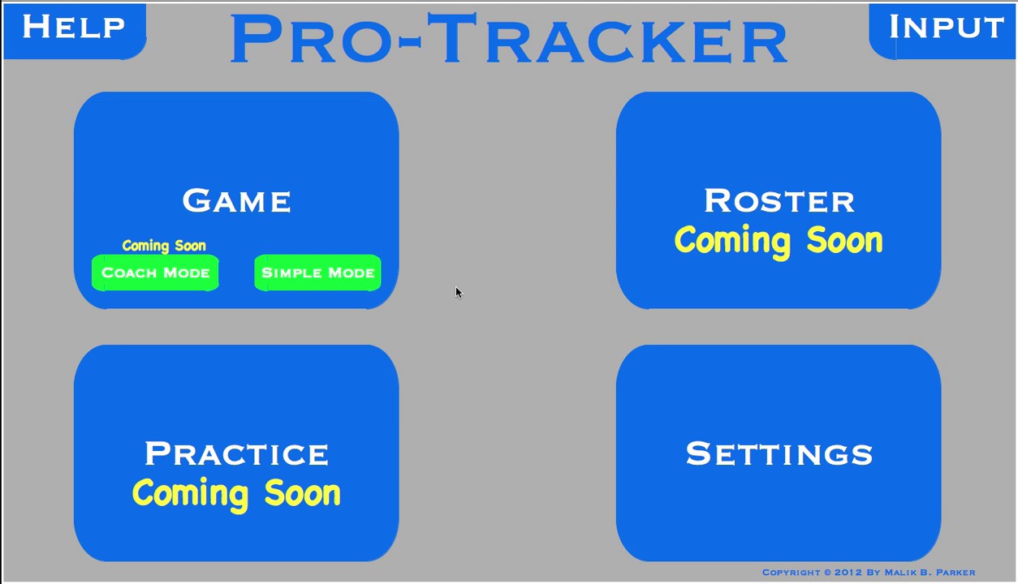
# Look over the Simple Mode scoreboard and the key assignments on the Input page.
pyautogui.click(332, 271)
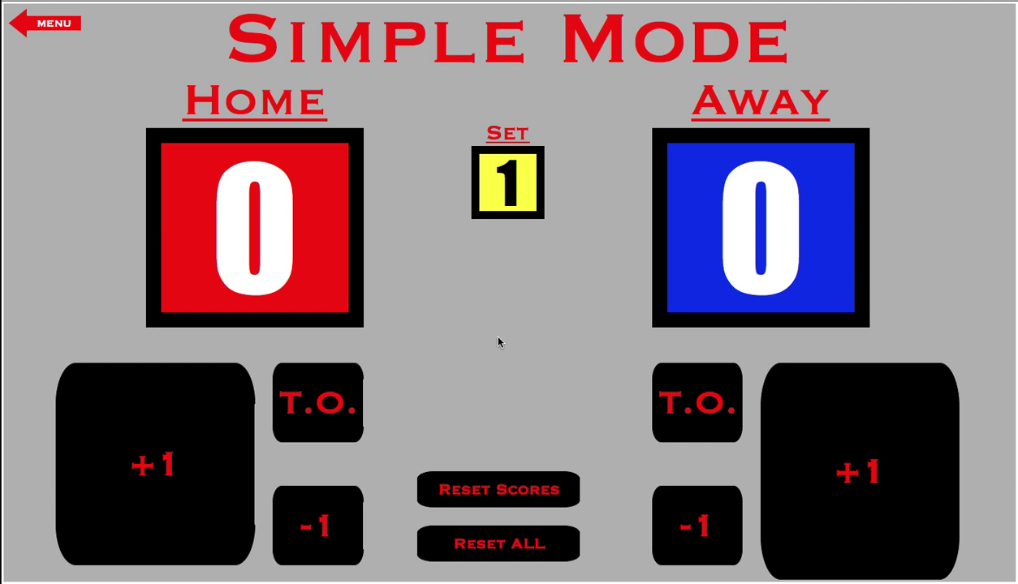
pyautogui.click(50, 31)
pyautogui.click(931, 35)
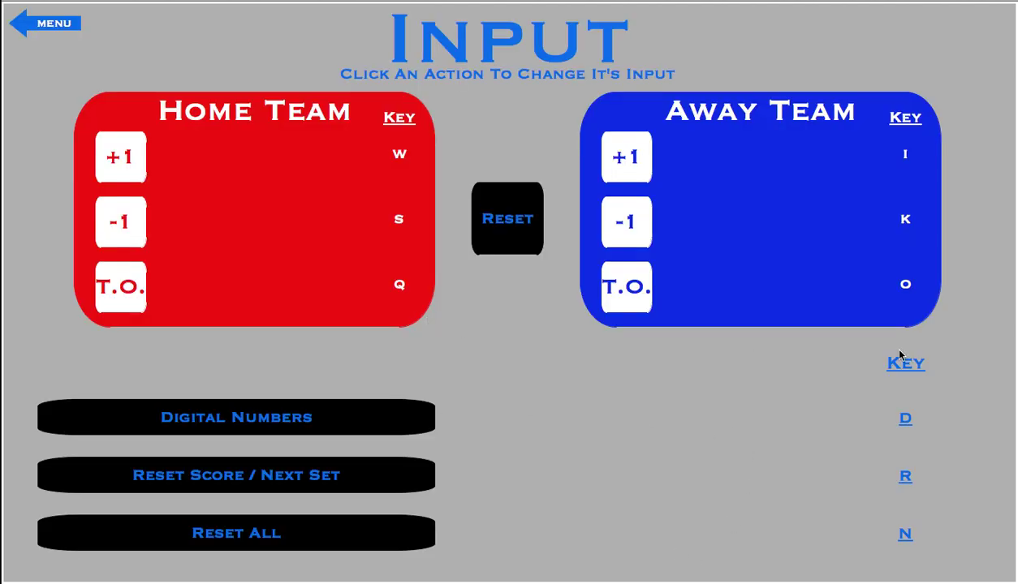
pyautogui.click(68, 34)
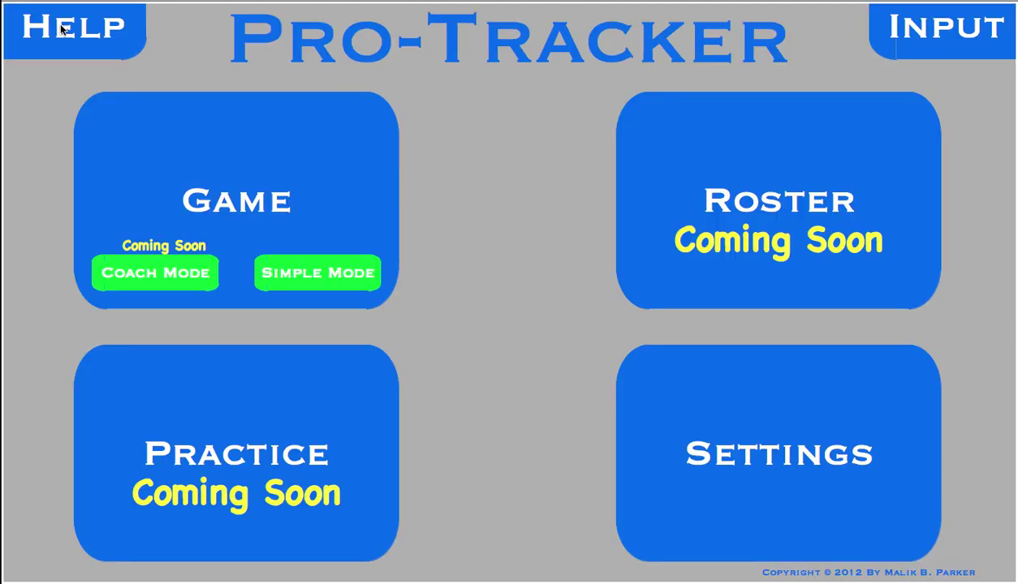
# Open Simple Mode and raise the home team's score to 25 points.
pyautogui.click(335, 265)
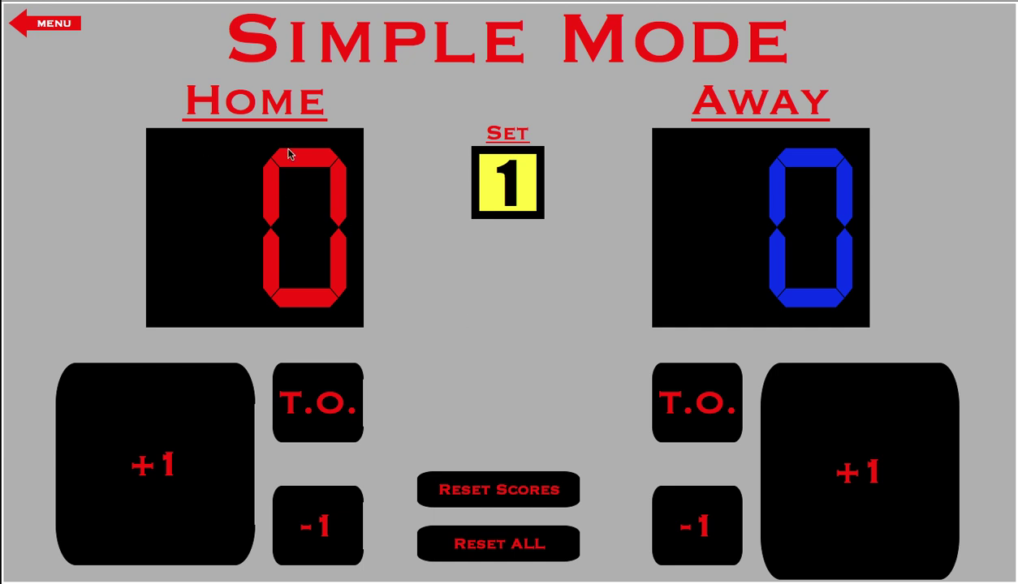
pyautogui.click(217, 367)
pyautogui.click(217, 367)
pyautogui.click(217, 367)
pyautogui.click(217, 367)
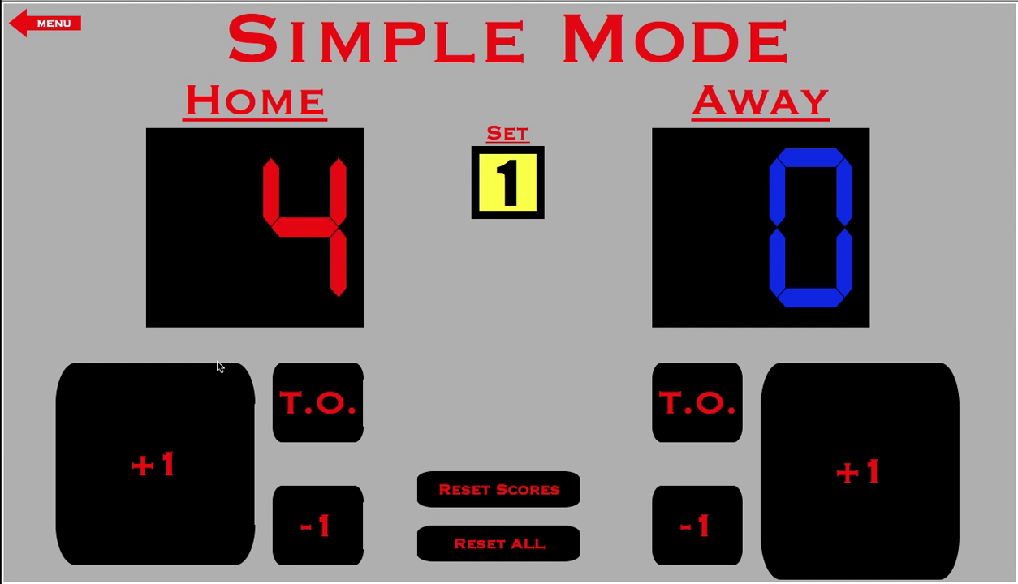
pyautogui.click(218, 367)
pyautogui.click(217, 367)
pyautogui.click(218, 367)
pyautogui.click(218, 366)
pyautogui.click(218, 366)
pyautogui.click(217, 367)
pyautogui.click(217, 367)
pyautogui.click(218, 367)
pyautogui.click(218, 367)
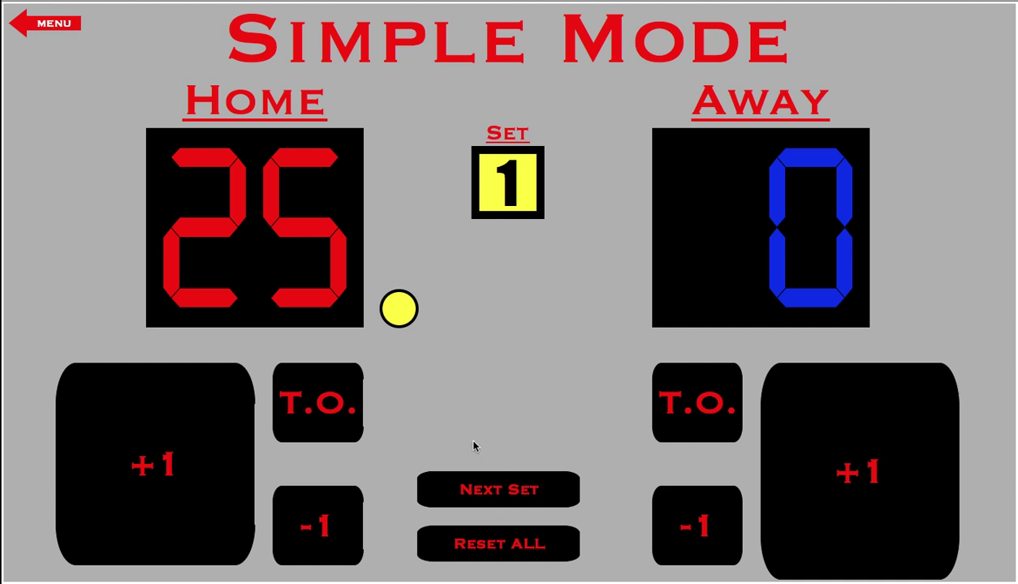
# Lower the home team's score to 24 and raise it back to 25.
pyautogui.press('-')
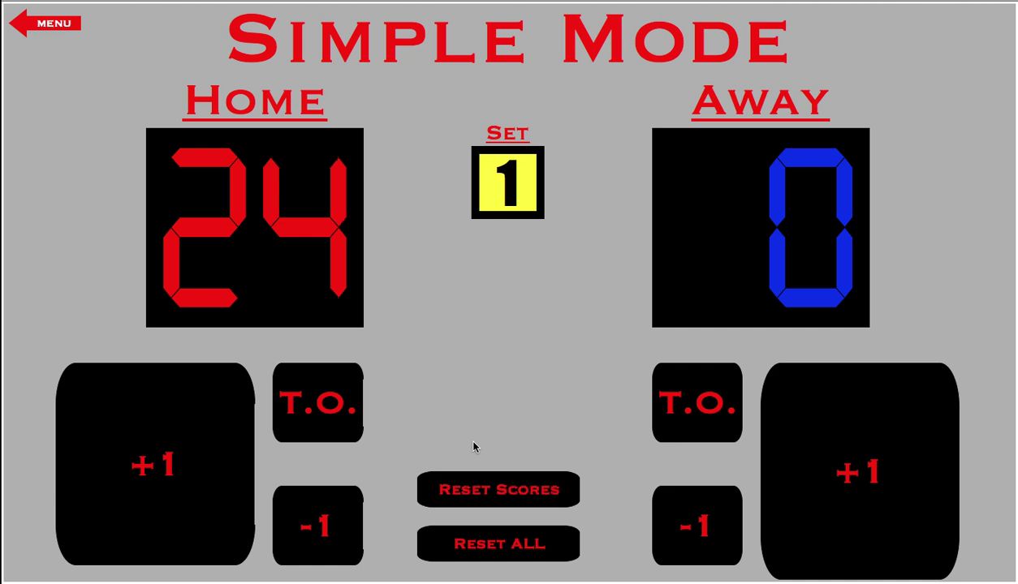
pyautogui.press('+')
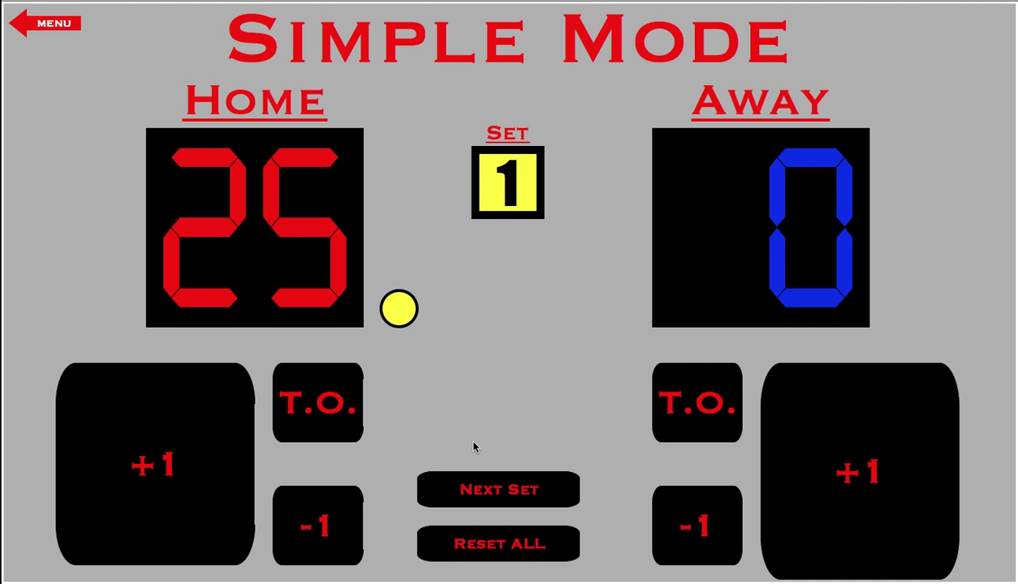
pyautogui.press('-')
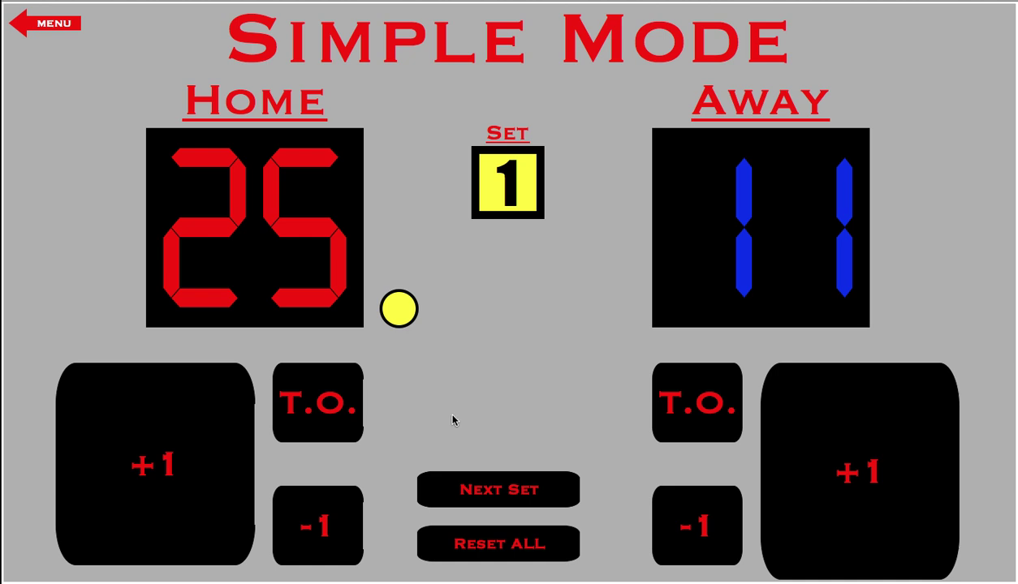
# Advance the match to set 2, then reset all scores and sets.
pyautogui.click(481, 492)
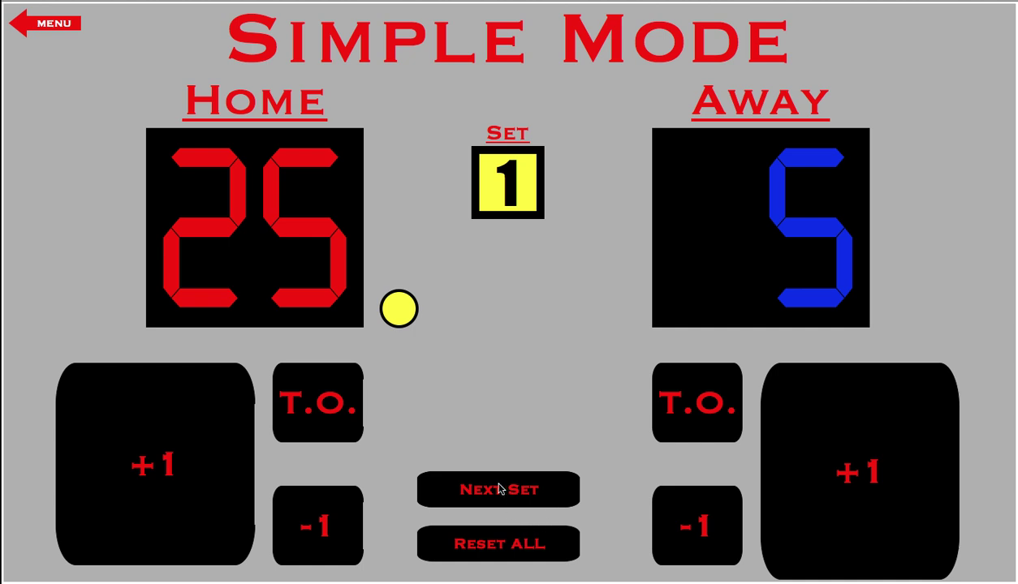
pyautogui.click(482, 487)
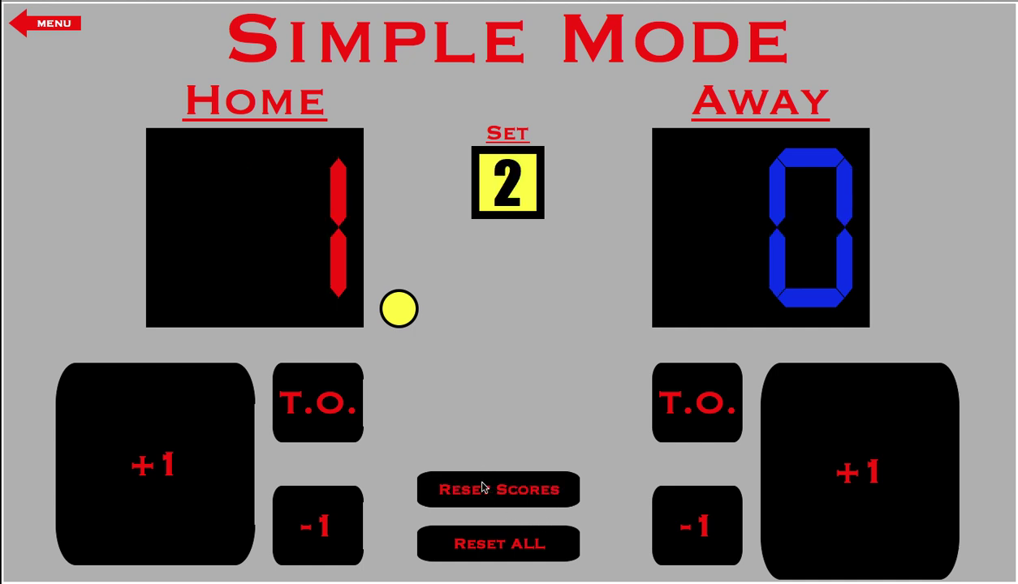
pyautogui.click(487, 546)
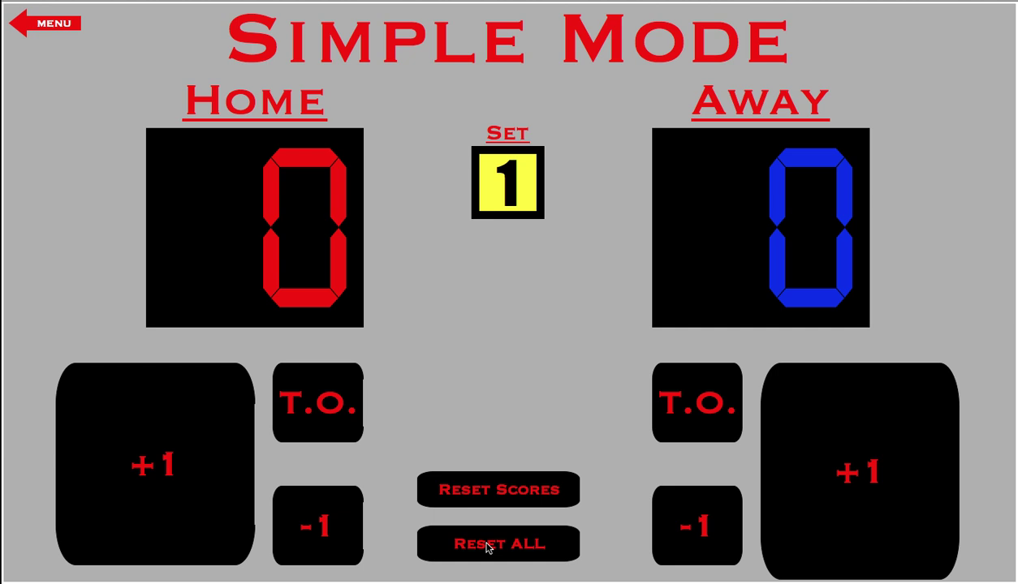
# Call timeouts for the home and away teams, then reset the scores.
pyautogui.click(325, 420)
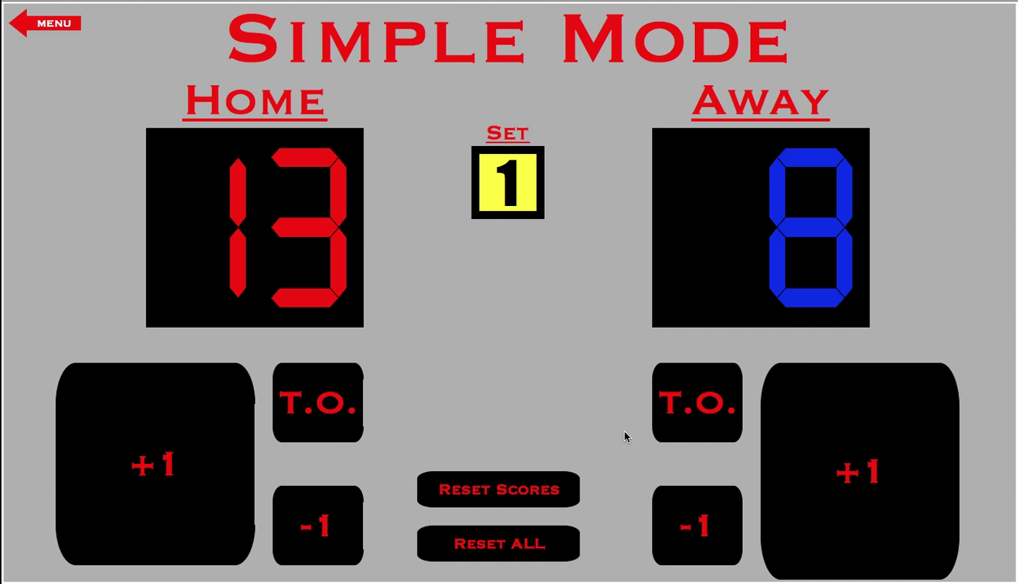
pyautogui.click(667, 424)
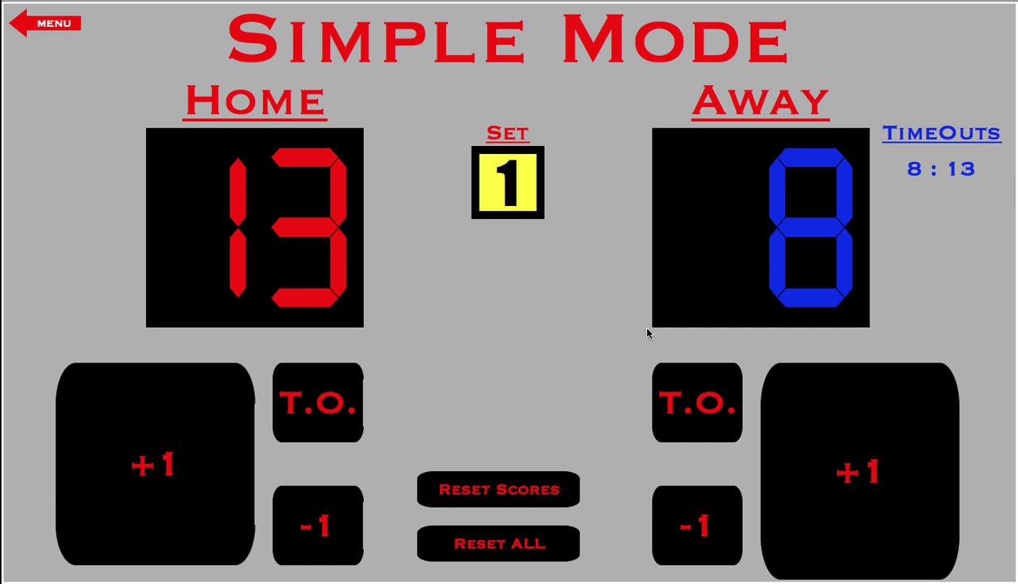
pyautogui.click(688, 416)
pyautogui.click(495, 488)
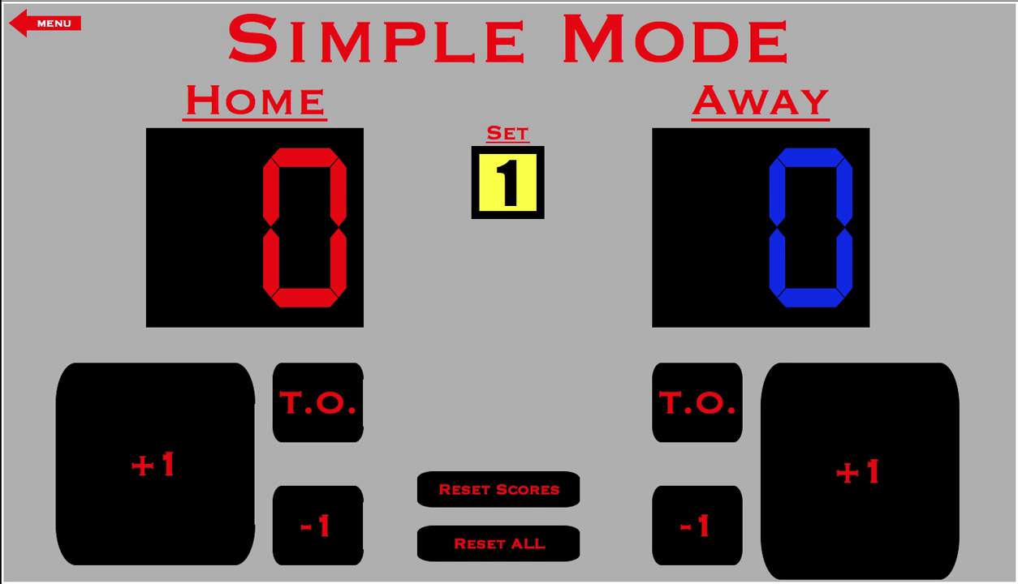
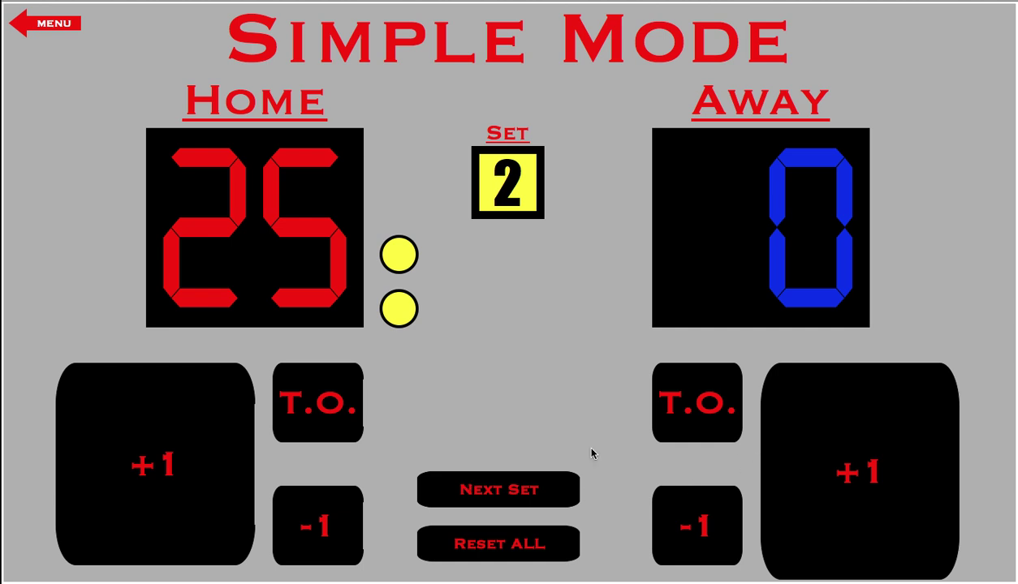
# Advance the match from set 2 through to set 5 as each set is won.
pyautogui.click(531, 487)
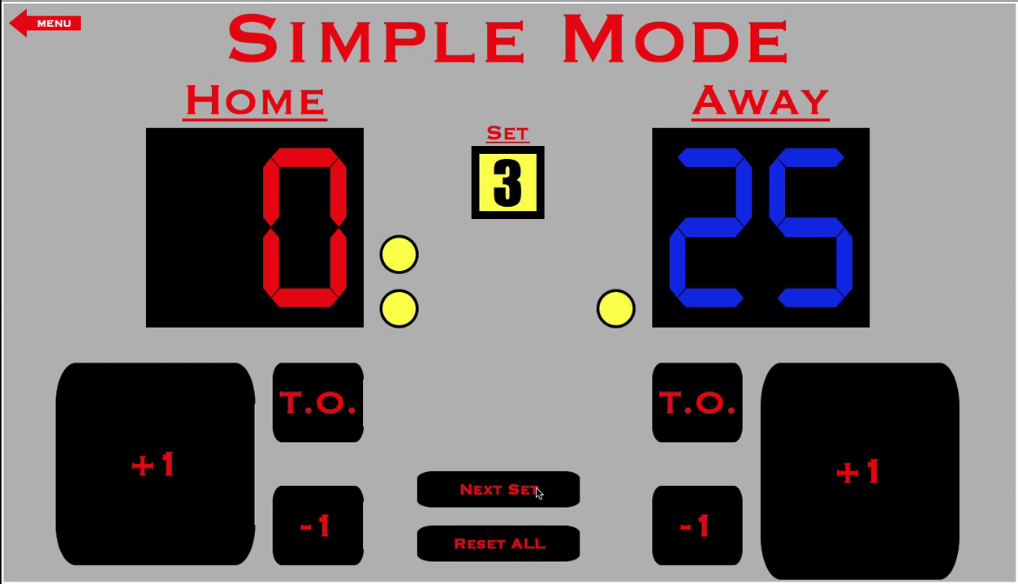
pyautogui.click(536, 491)
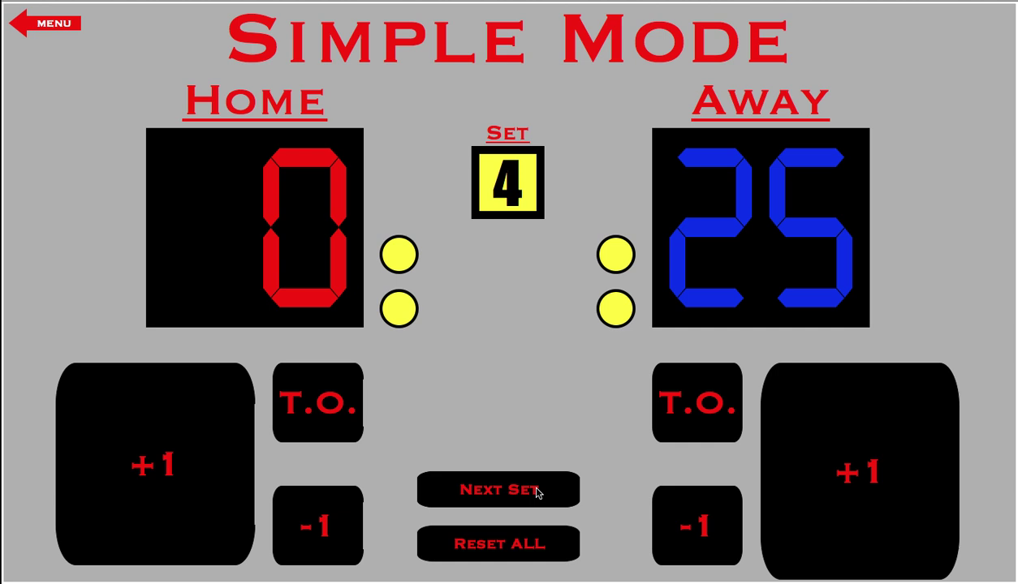
pyautogui.click(536, 491)
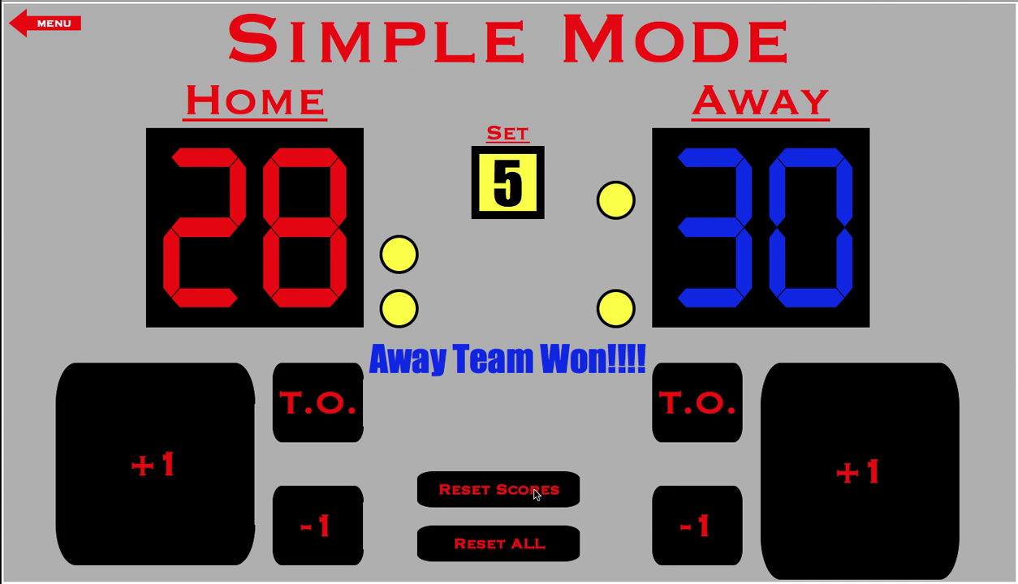
# Record two timeouts for the home team and two for the away team in set 5.
pyautogui.click(329, 394)
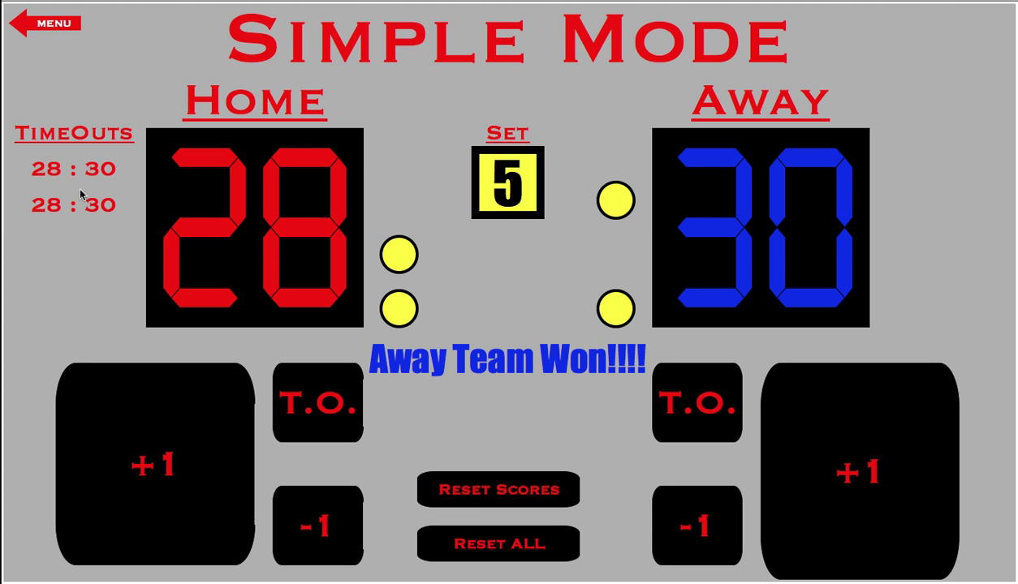
pyautogui.click(678, 375)
pyautogui.click(692, 387)
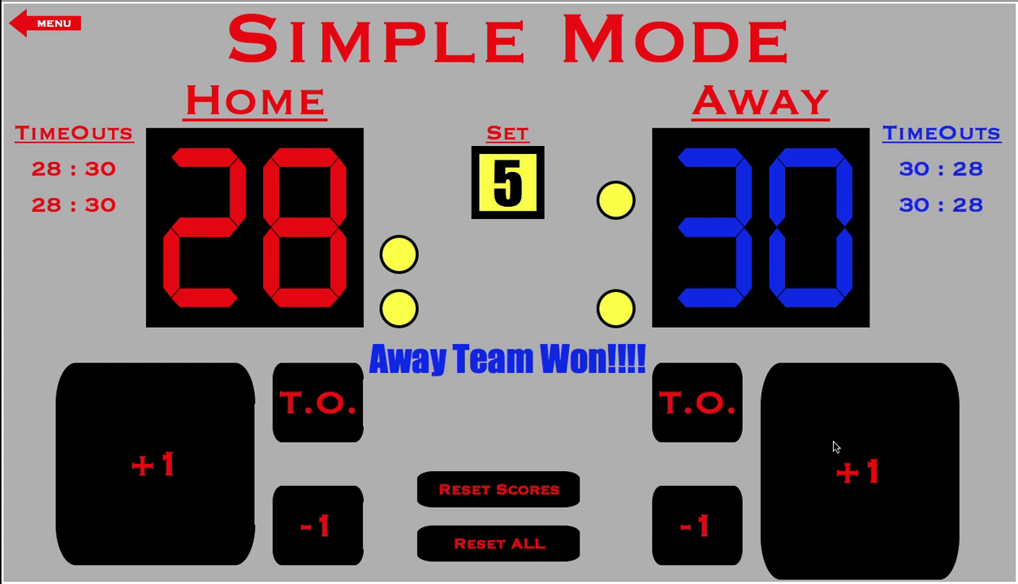
# Lower the away team's score to 29 and raise it back to 30.
pyautogui.click(686, 519)
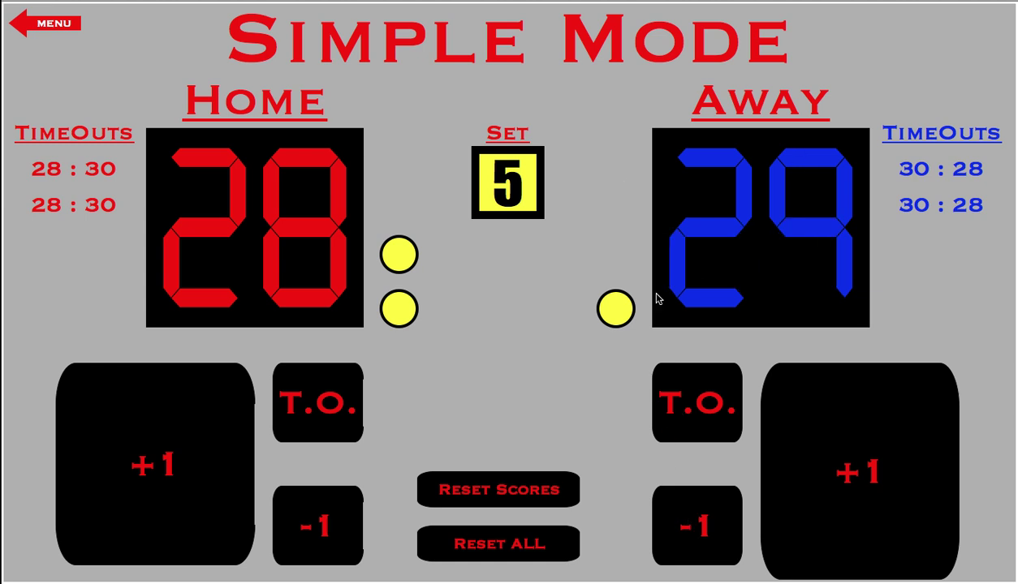
pyautogui.click(826, 436)
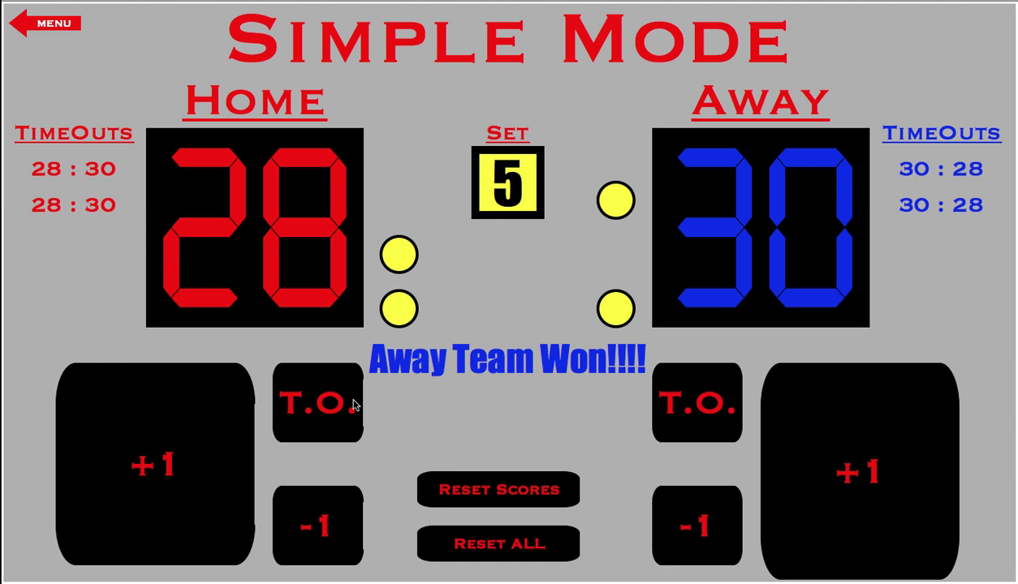
# Reset all match data and return to the main page.
pyautogui.click(487, 548)
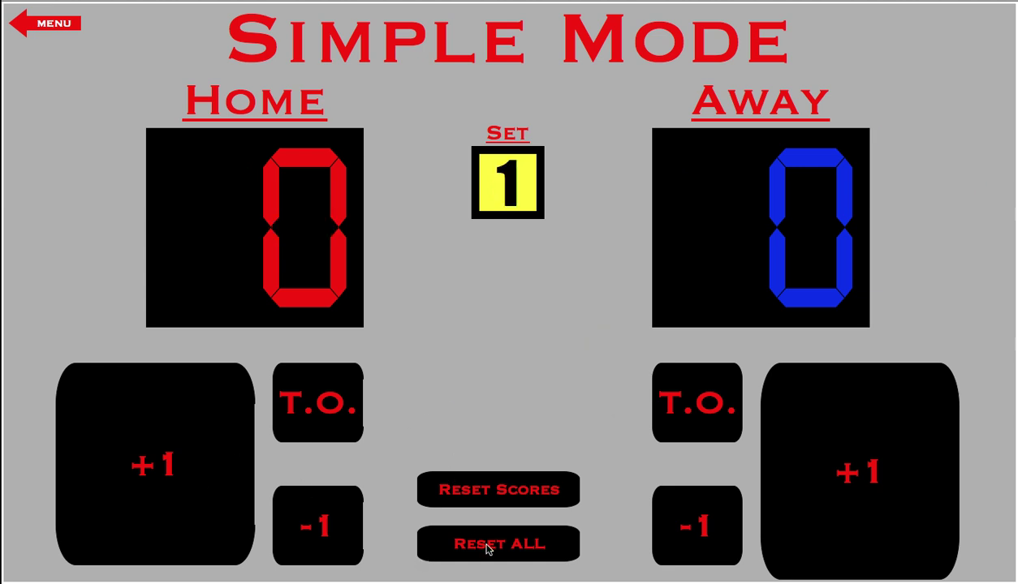
pyautogui.click(55, 24)
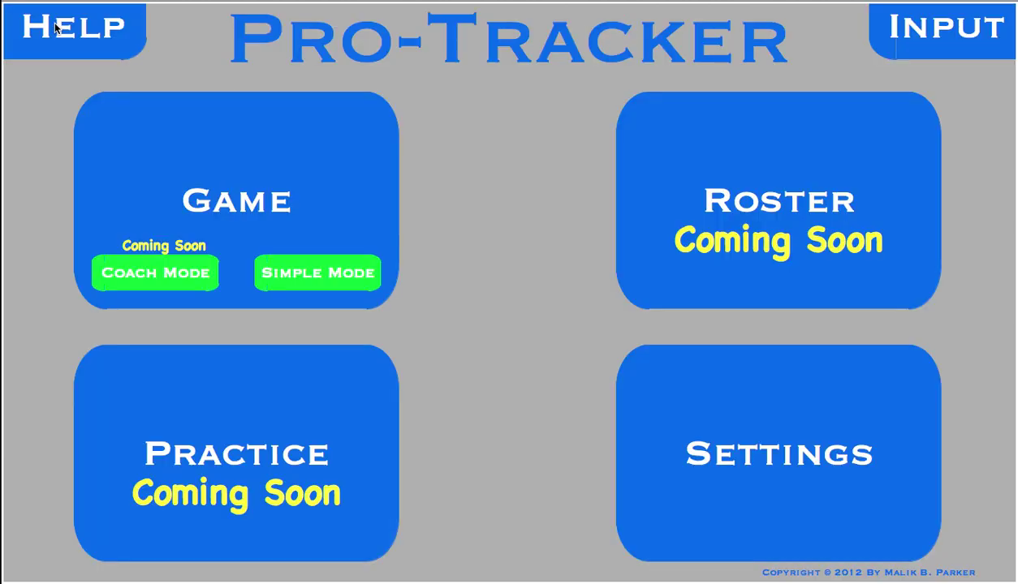
# Turn off the loading screen in the settings and return to the main page.
pyautogui.click(716, 430)
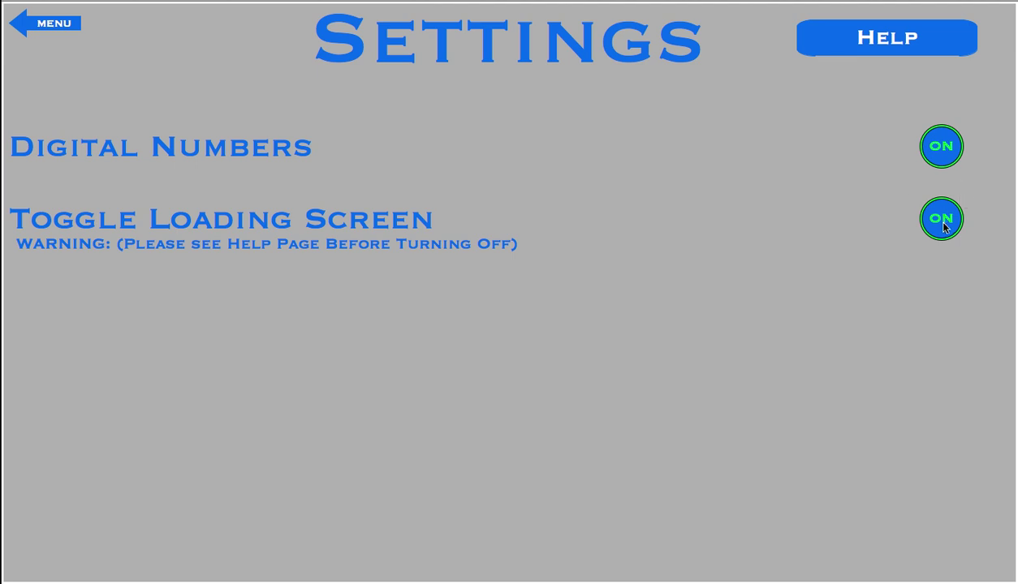
pyautogui.click(942, 225)
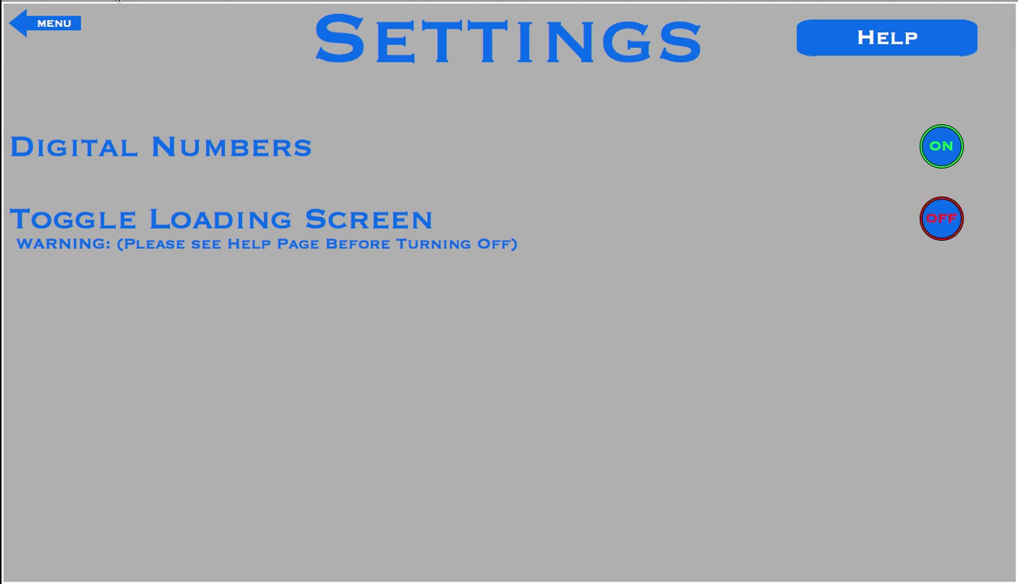
pyautogui.click(59, 25)
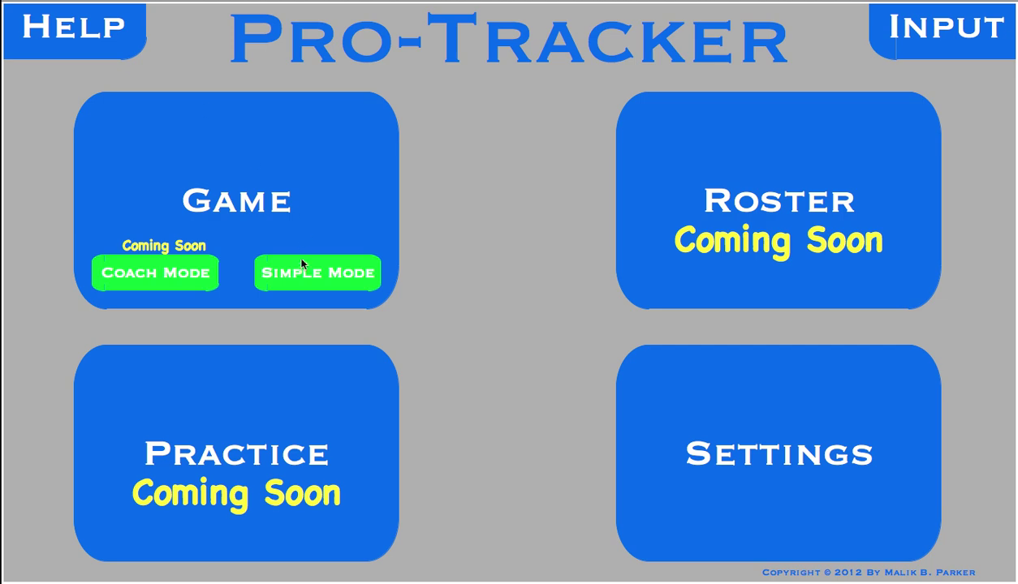
# Visit the Help, Simple Mode, Settings and Input pages in turn, returning to the main page after each.
pyautogui.click(91, 50)
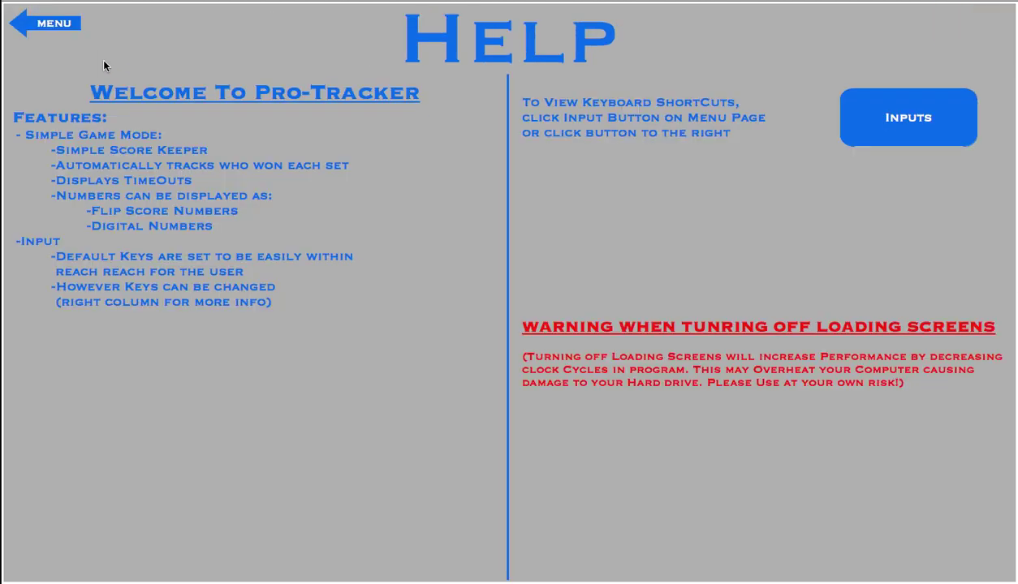
pyautogui.click(56, 29)
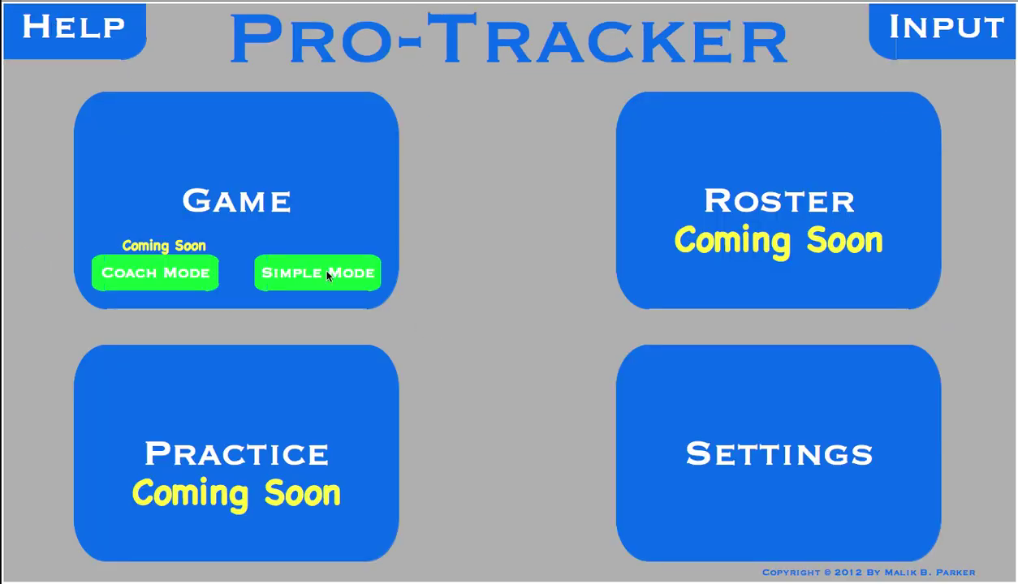
pyautogui.click(328, 276)
pyautogui.click(68, 27)
pyautogui.click(728, 439)
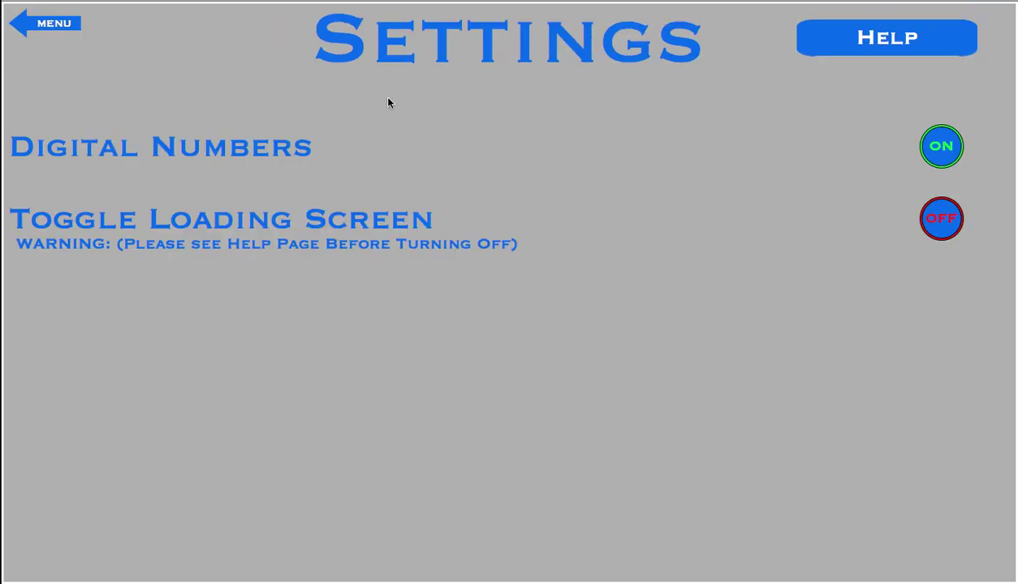
pyautogui.click(70, 23)
pyautogui.click(908, 48)
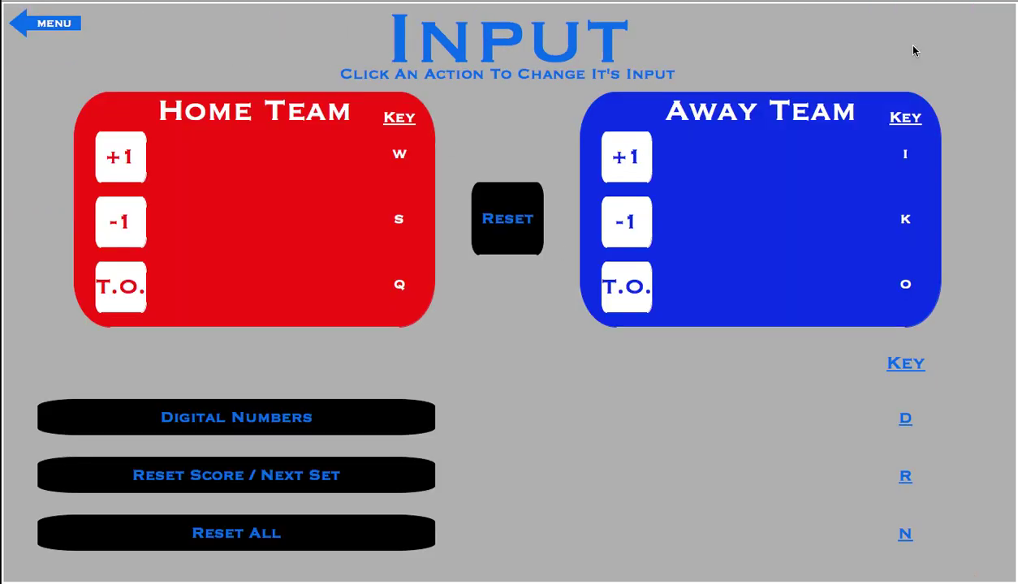
pyautogui.click(46, 30)
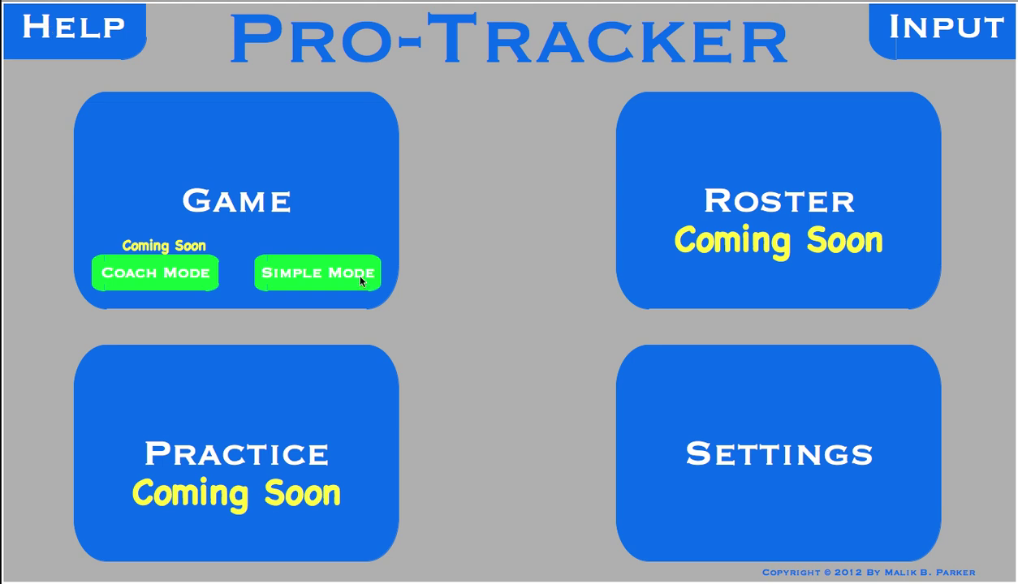
# Open the Help page from the main page and mute the computer's sound.
pyautogui.press('h')
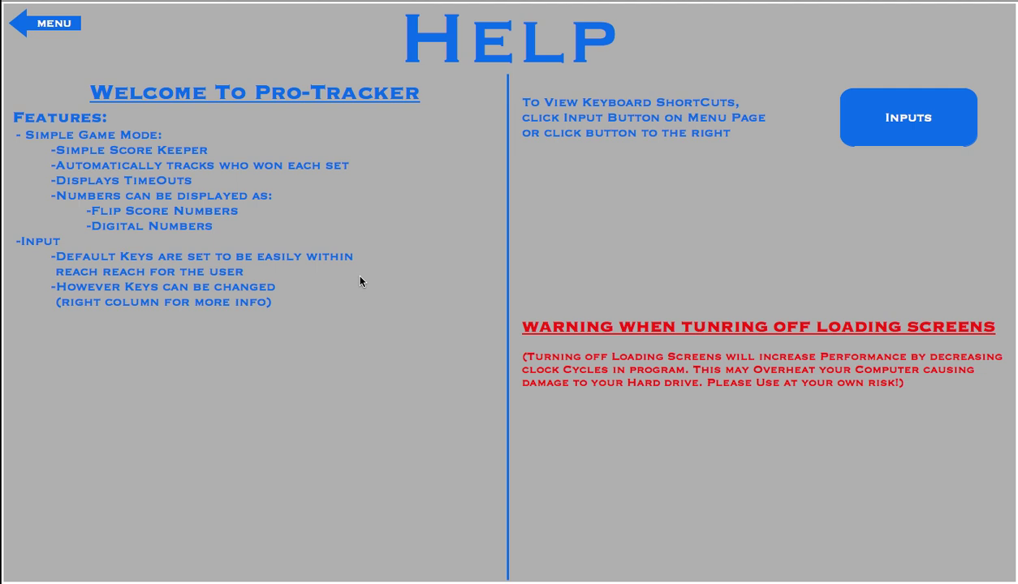
pyautogui.press('XF86AudioMute')
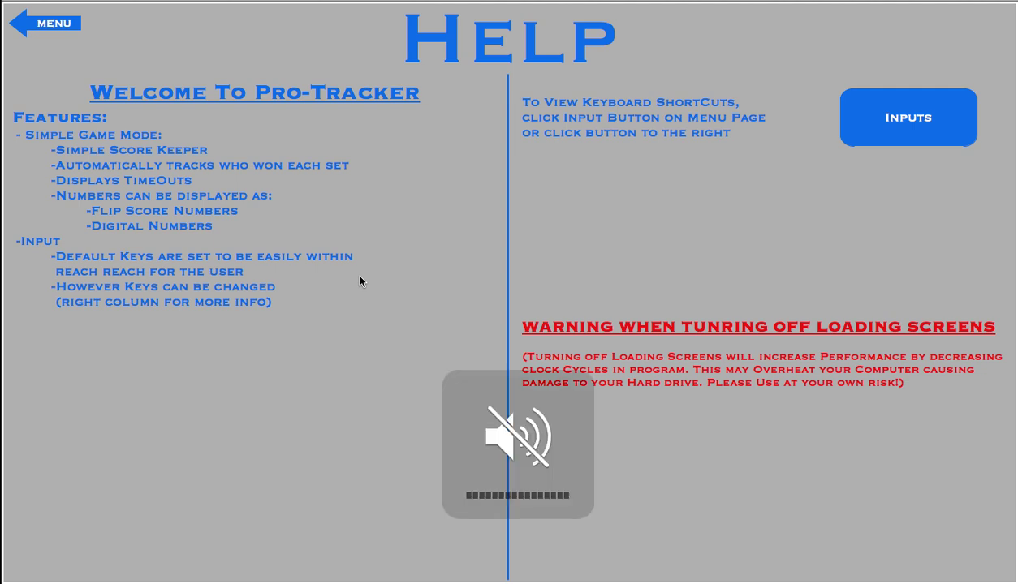